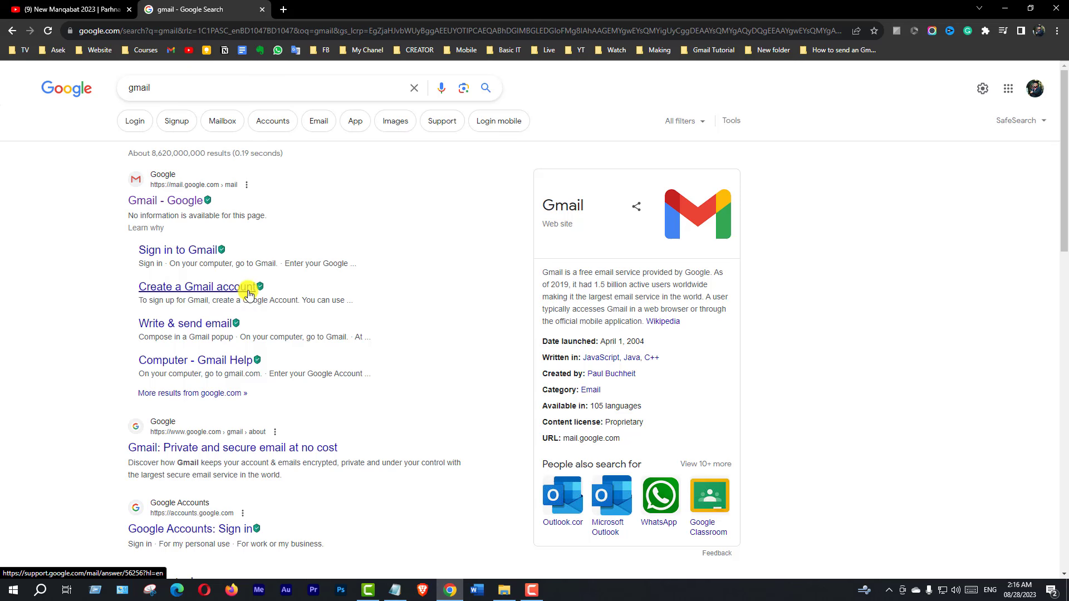
- Go to Gmail from the Google search result and open a blank New Message window
click(154, 206)
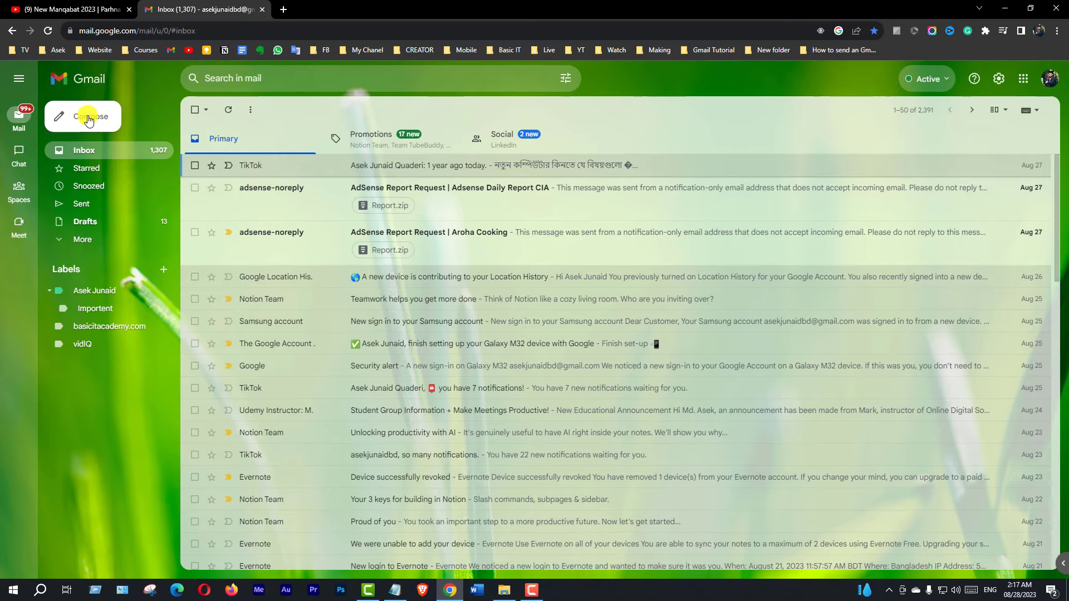
click(88, 120)
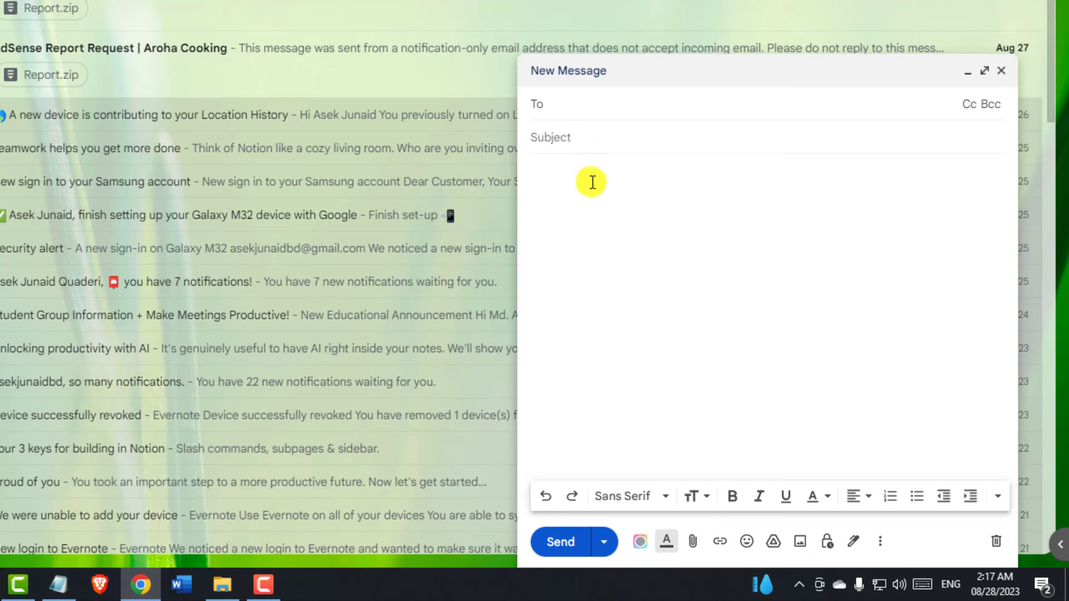
click(593, 182)
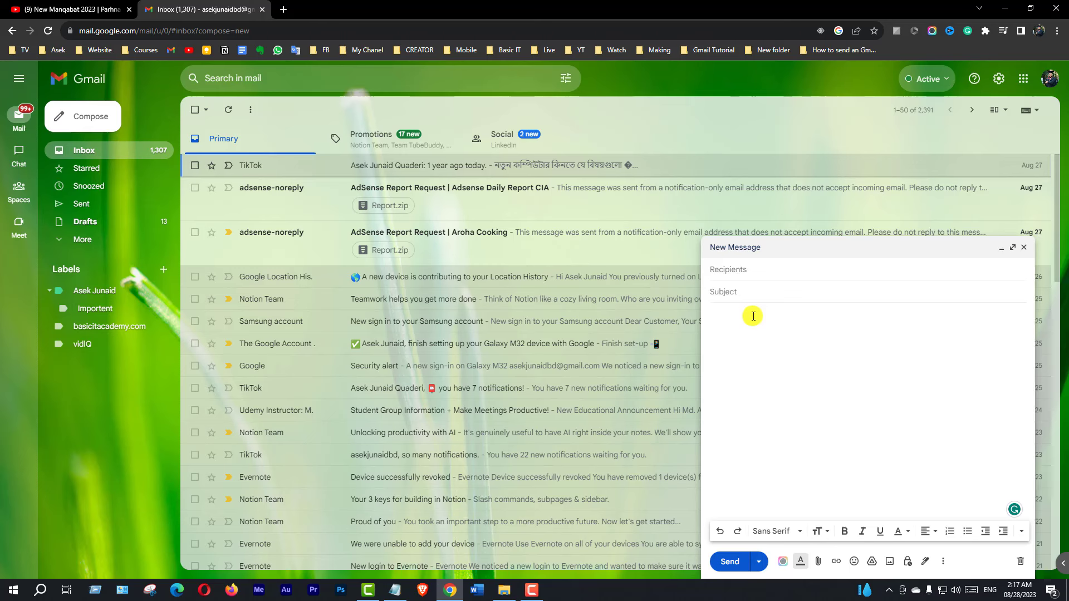
click(735, 269)
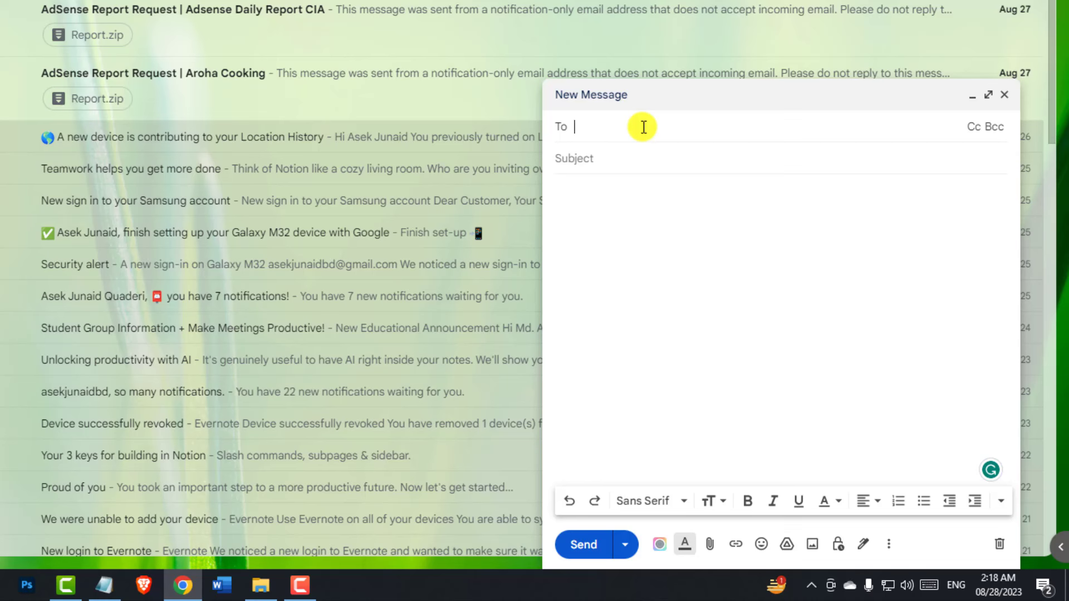
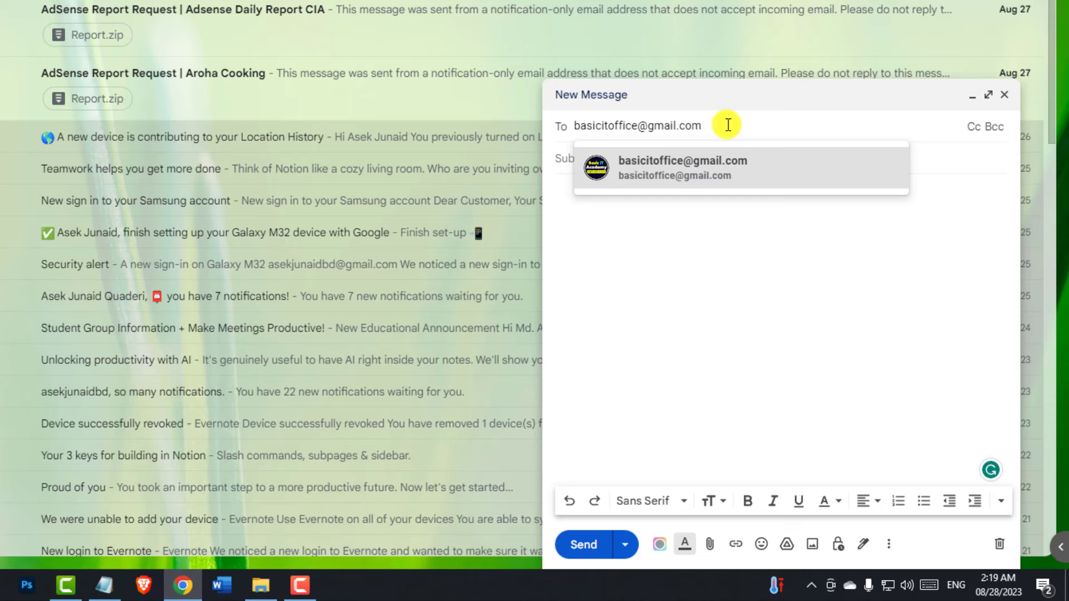
- Enter two recipient e-mail addresses in the To field, confirming each one
key(Return)
mouse_move(728, 124)
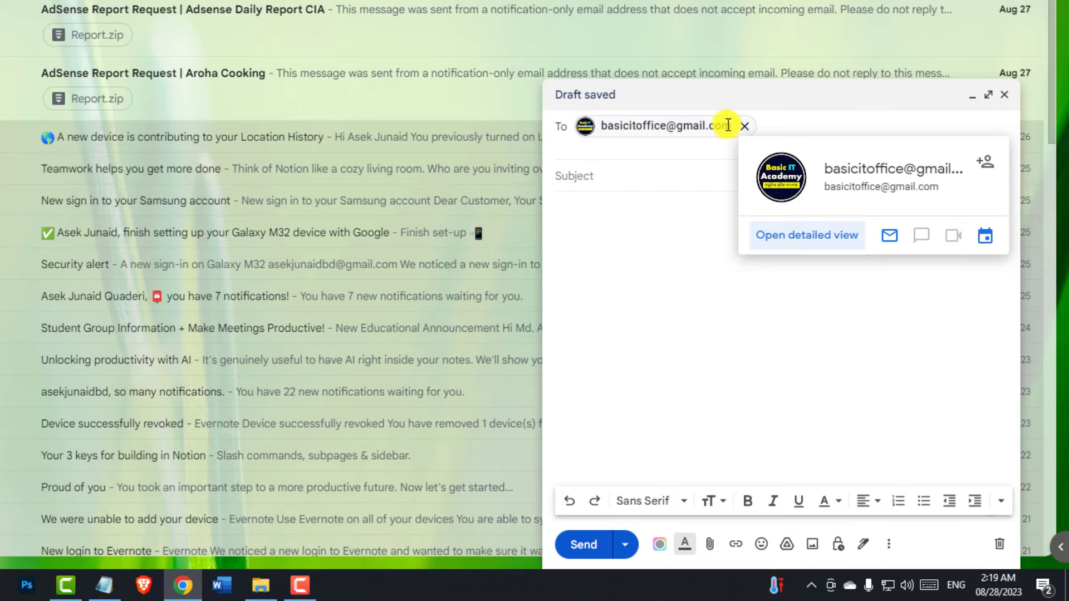
click(818, 121)
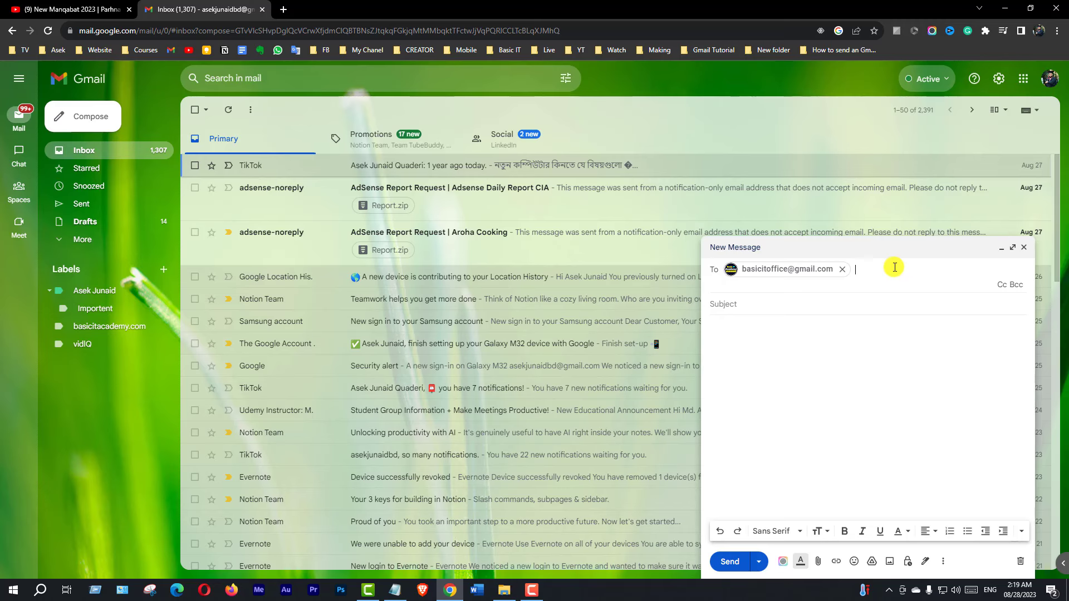
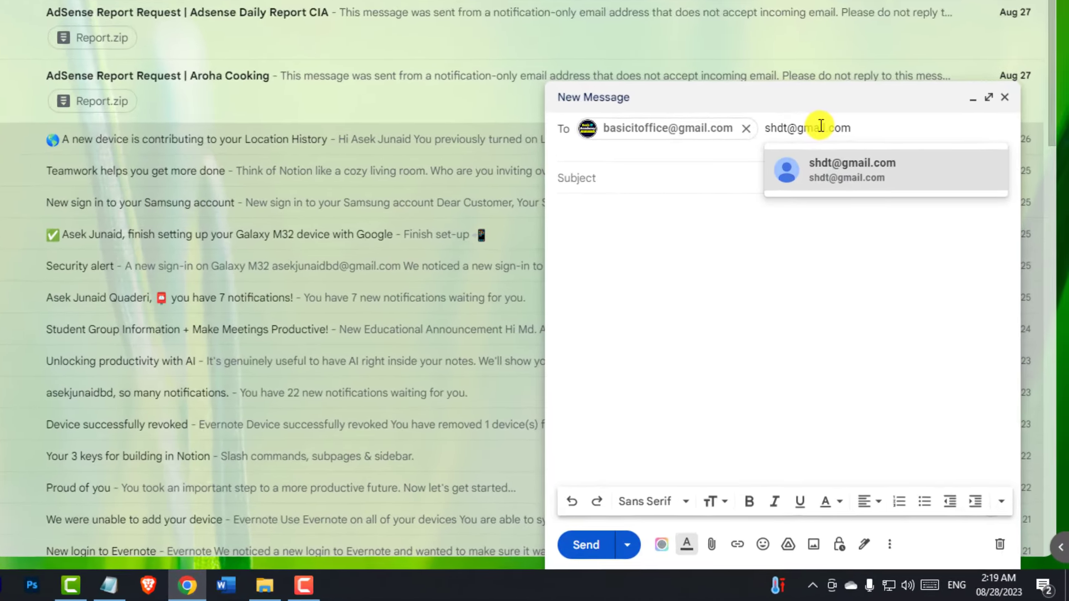
key(Return)
mouse_move(820, 127)
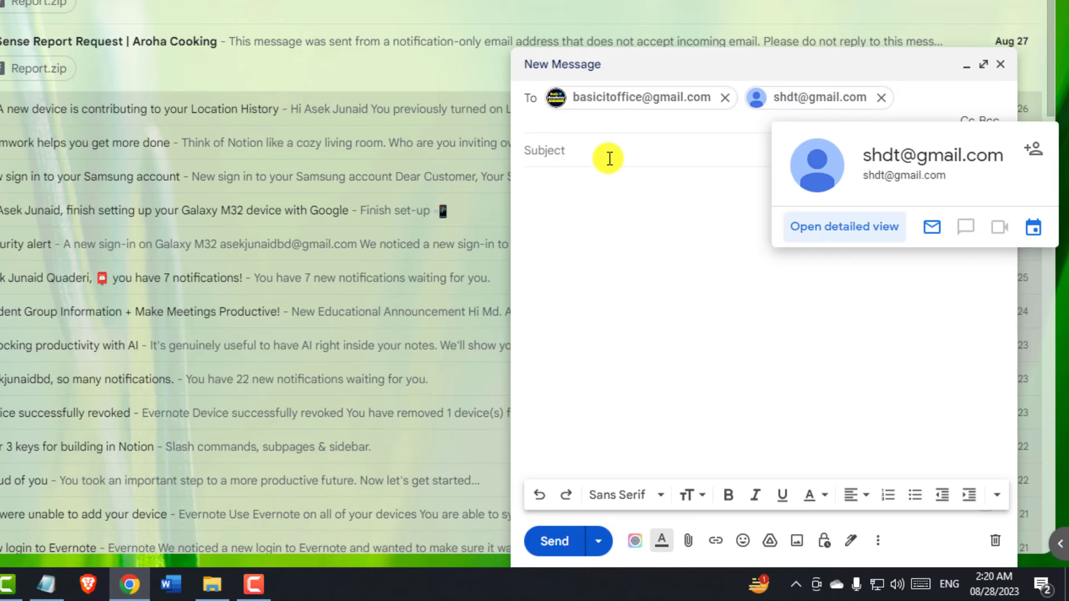
click(601, 151)
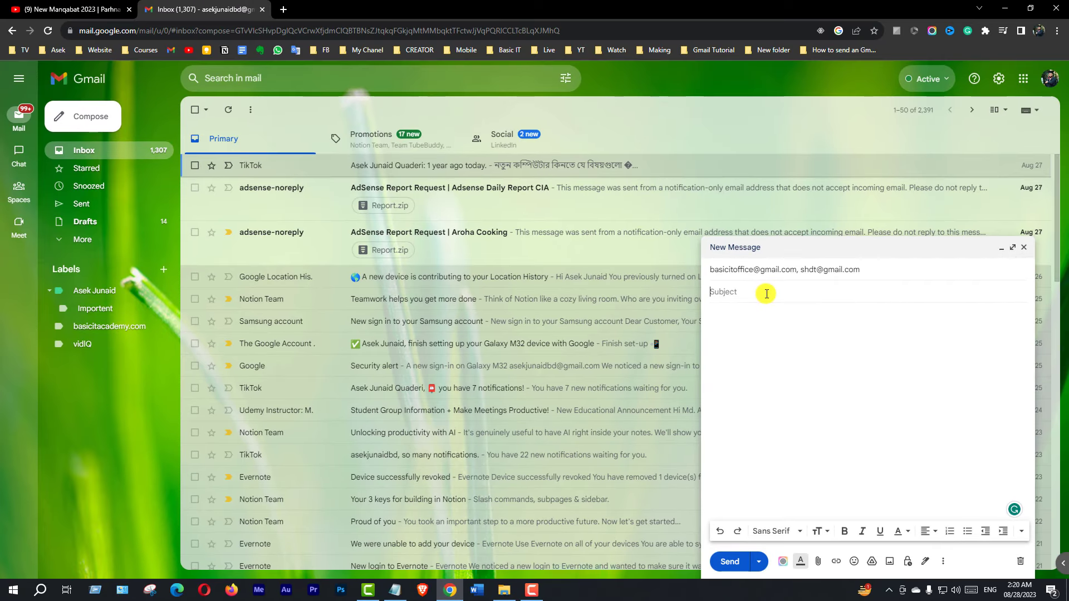
- Paste the subject 'বাংলাদেশ সম্পর্কে কিছু তথ্য।' and the Bangla-and-English paragraphs into the body
text(বাংলাদেশ সম্পর্কে কিছু তথ্য।)
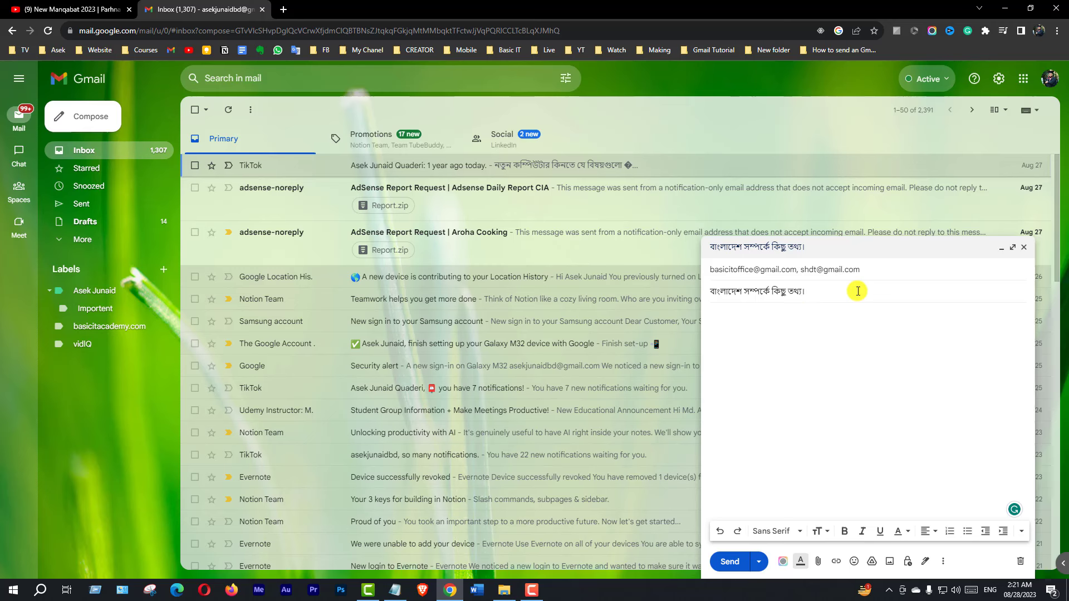
click(782, 313)
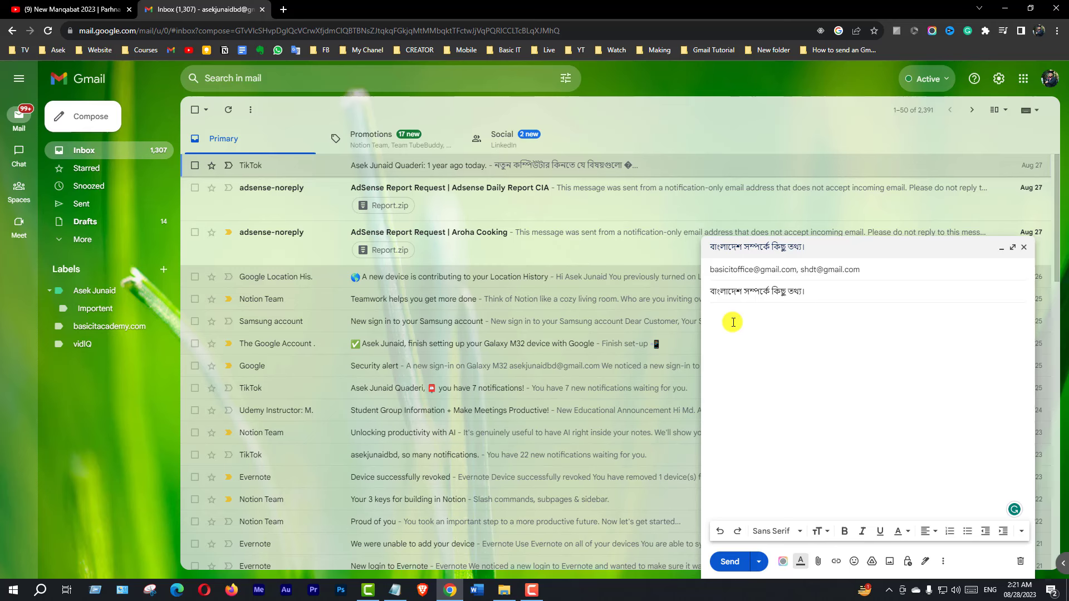
key(ctrl+v)
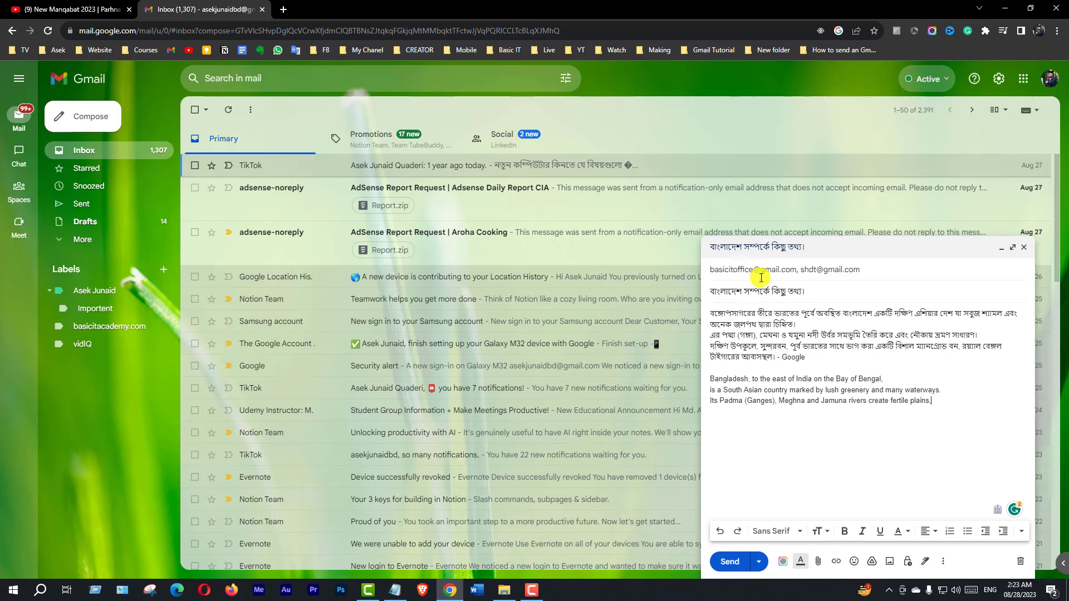
- Delete the second recipient chip from the To line so one address remains
click(885, 277)
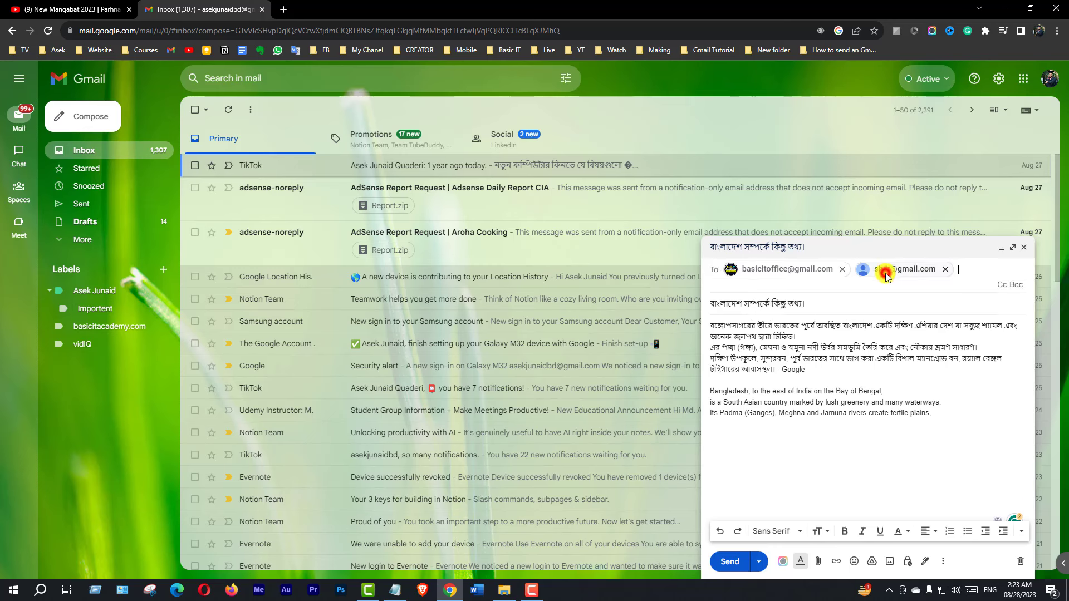
mouse_move(944, 274)
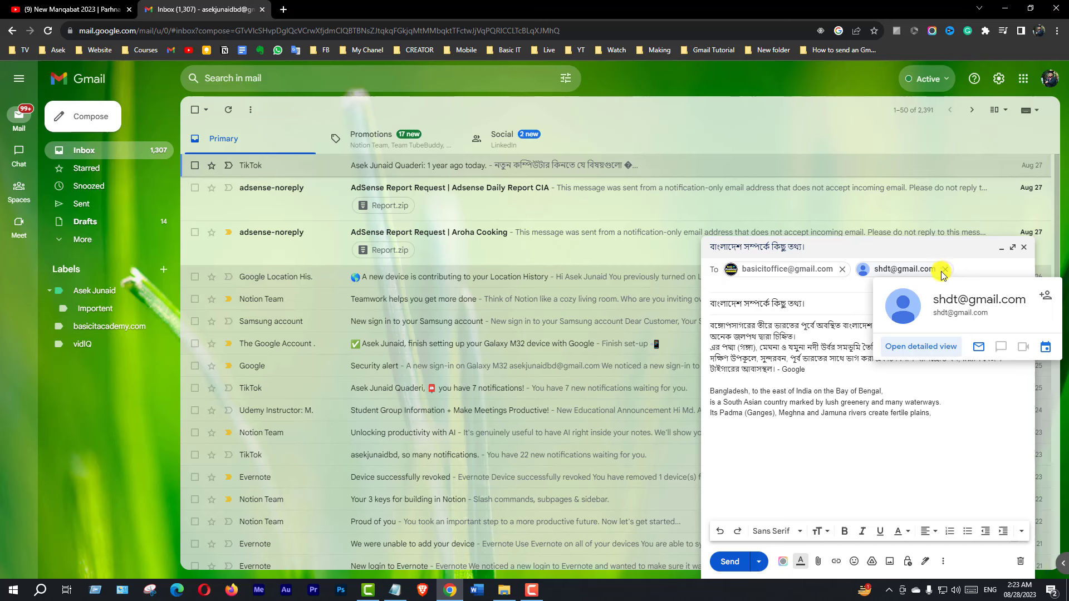
click(945, 270)
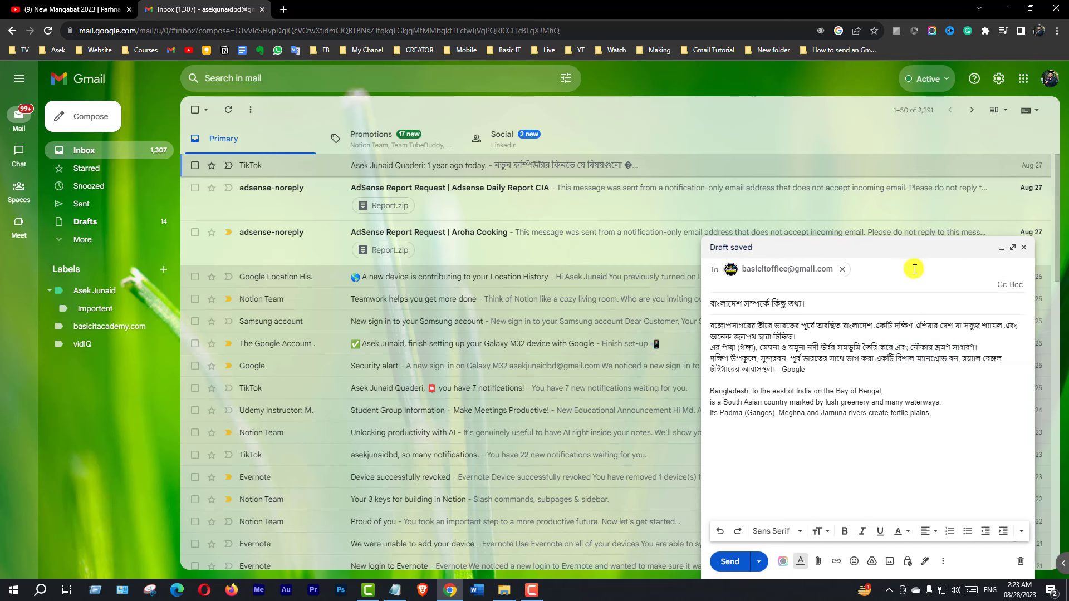
click(824, 305)
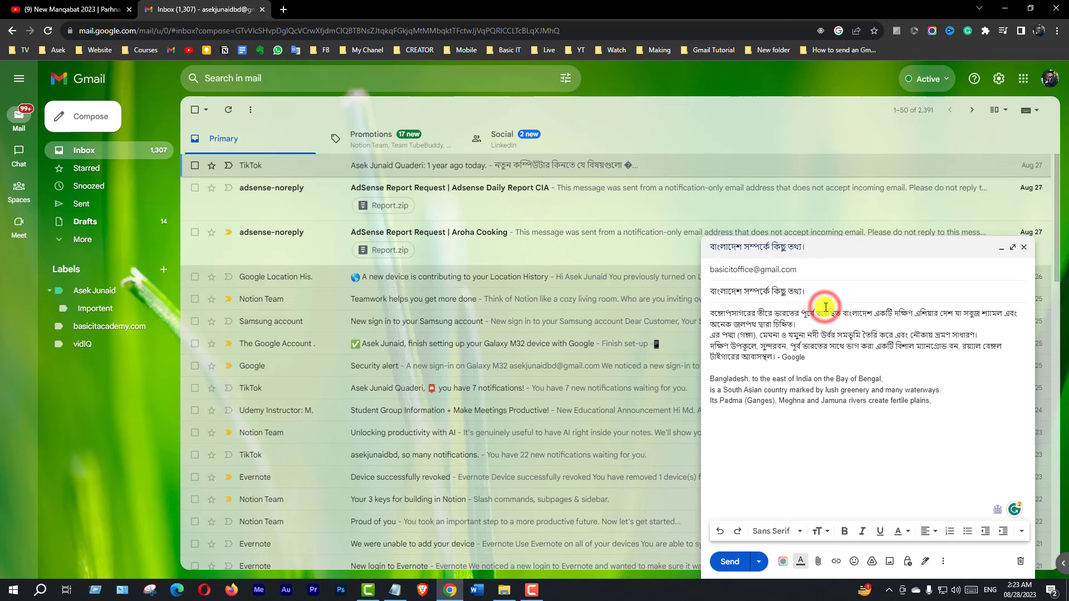
click(812, 345)
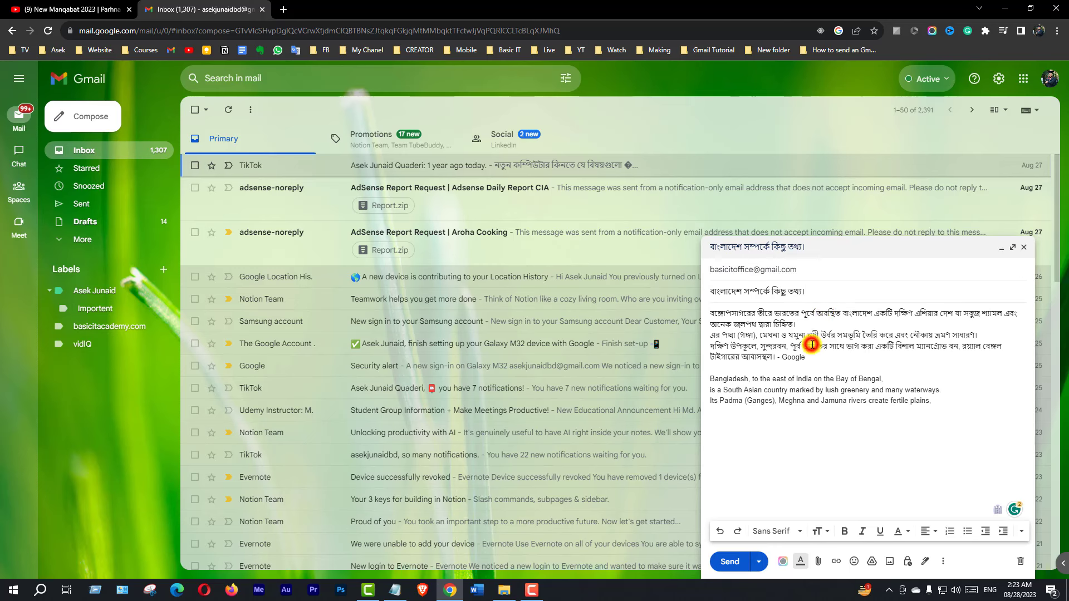
click(836, 396)
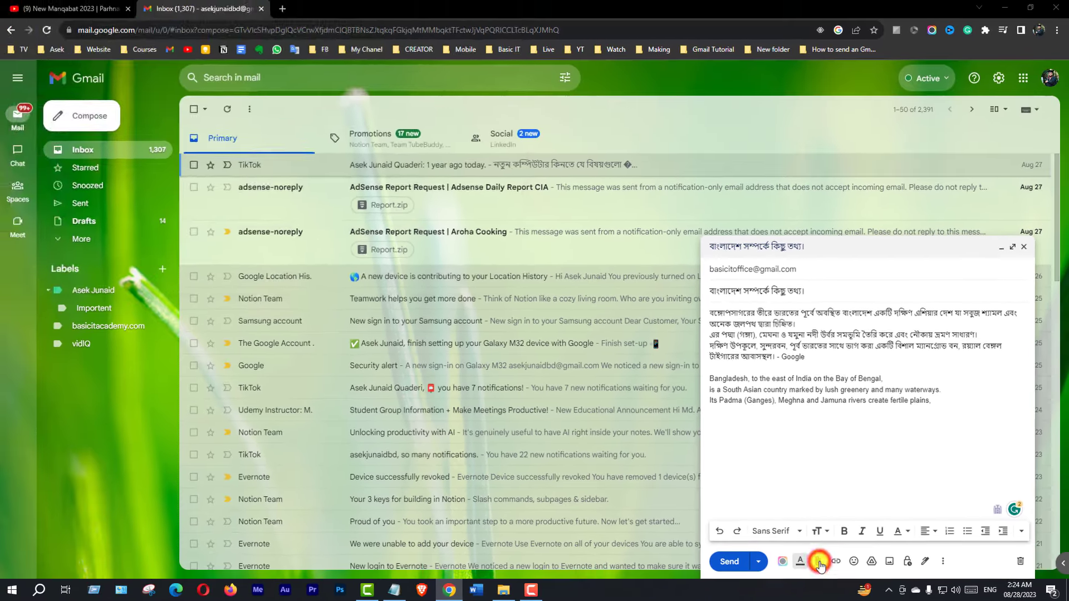
- Attach the image monarch-18140_960_720.jpg from the Pictures folder to the draft
click(685, 541)
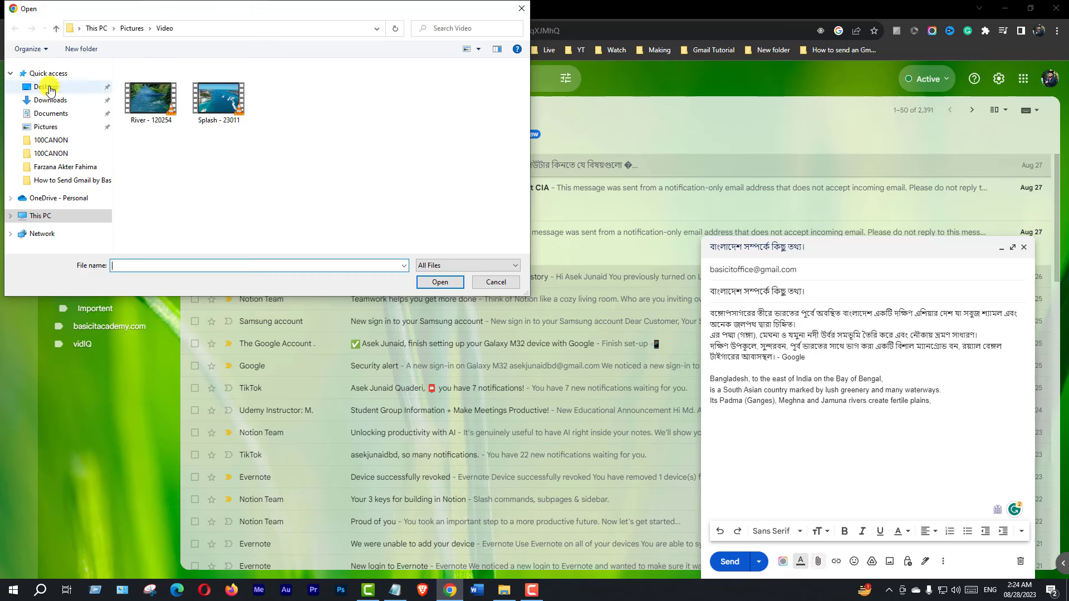
click(49, 87)
click(50, 101)
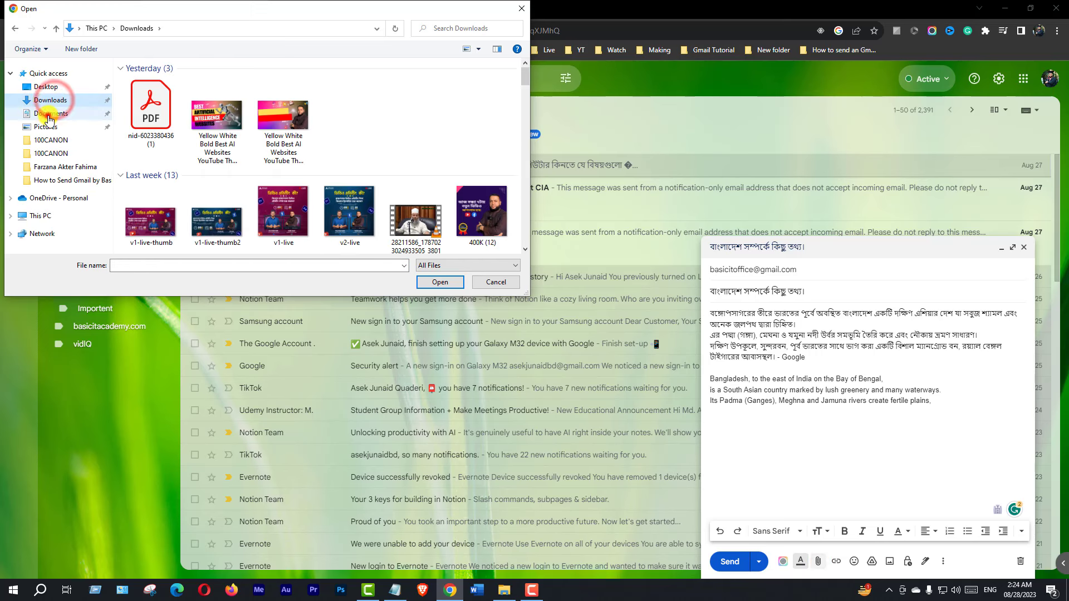
click(49, 114)
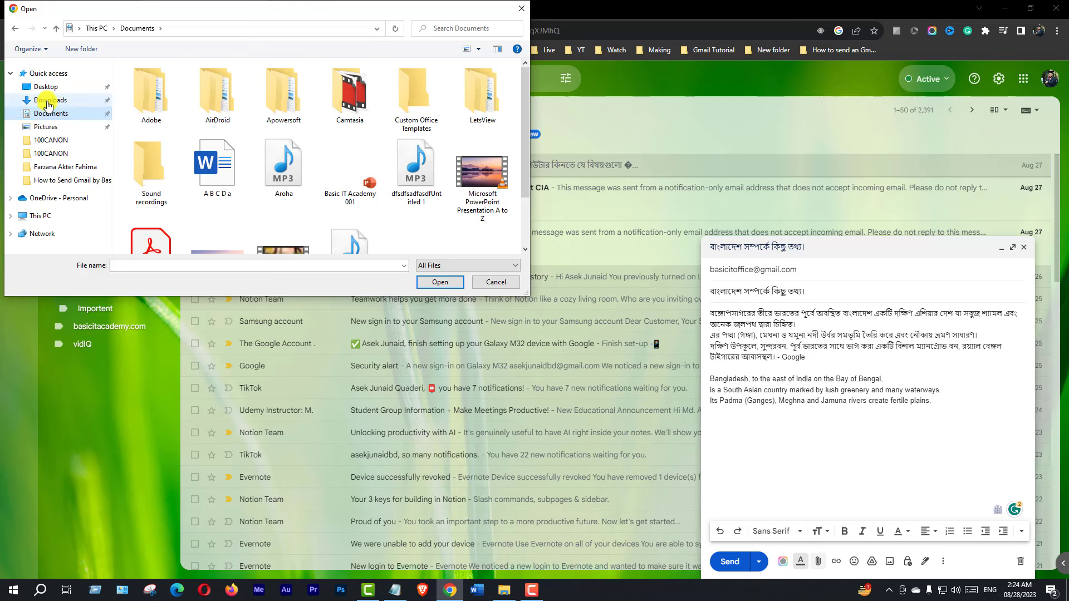
click(46, 128)
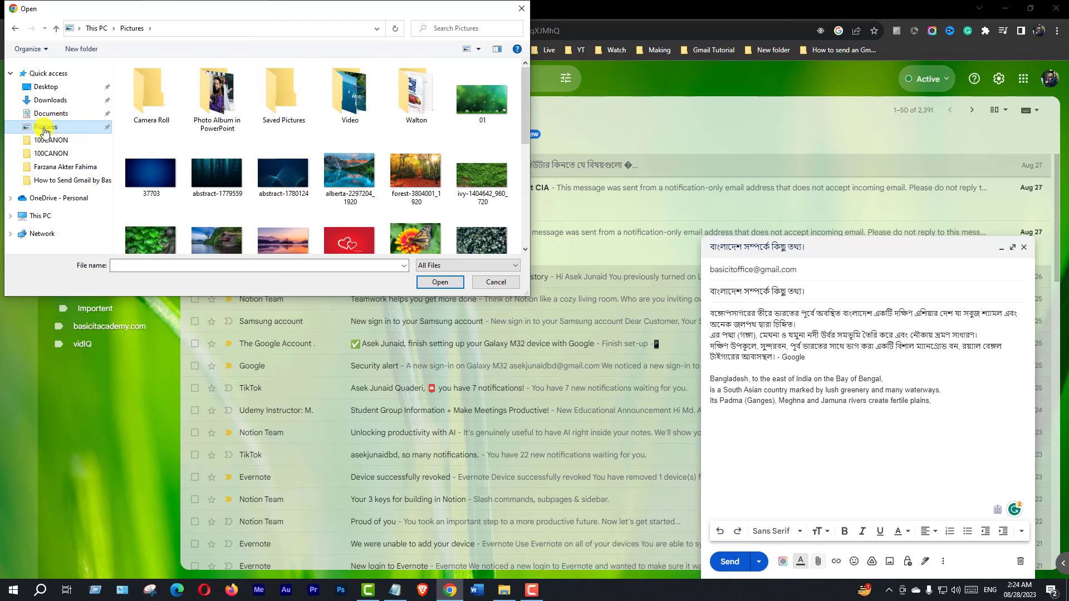
scroll(395, 236, down, 1)
click(402, 234)
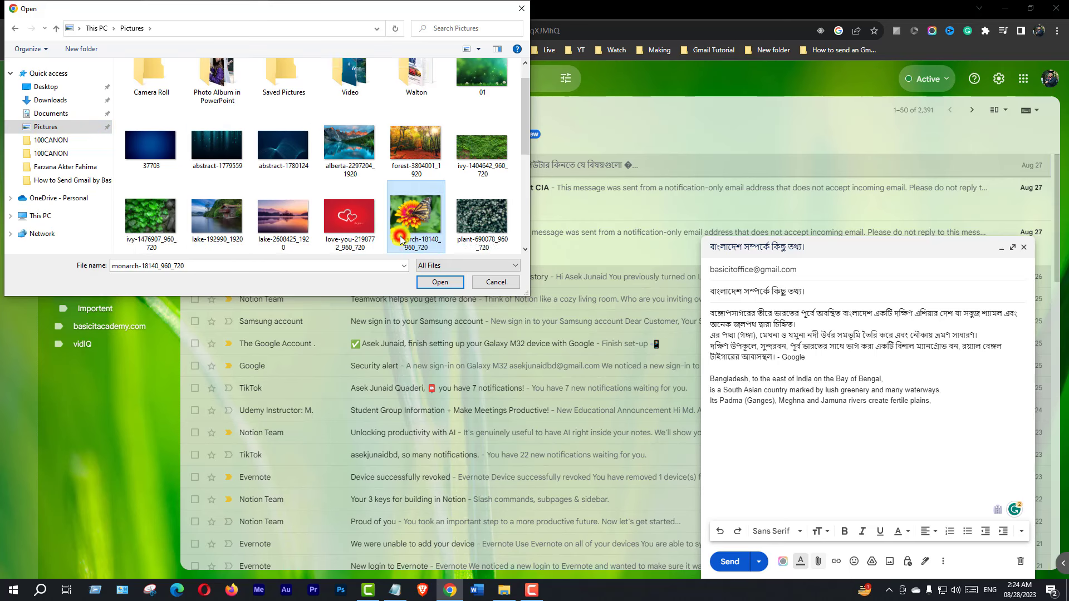
click(439, 282)
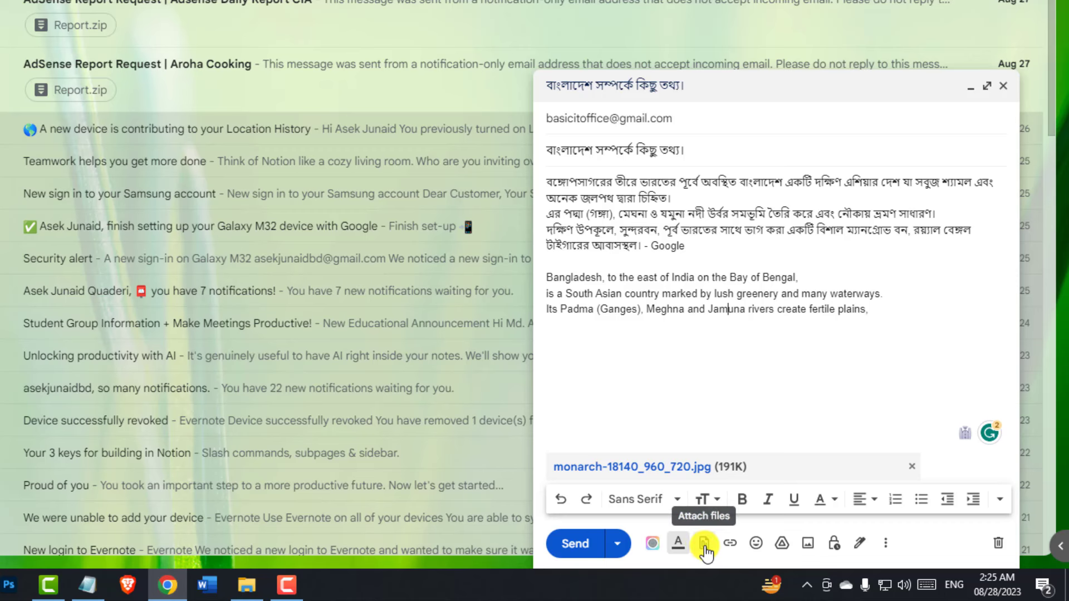
- Attach the video Splash - 23011.mp4 from Pictures\Video as the second attachment
click(704, 547)
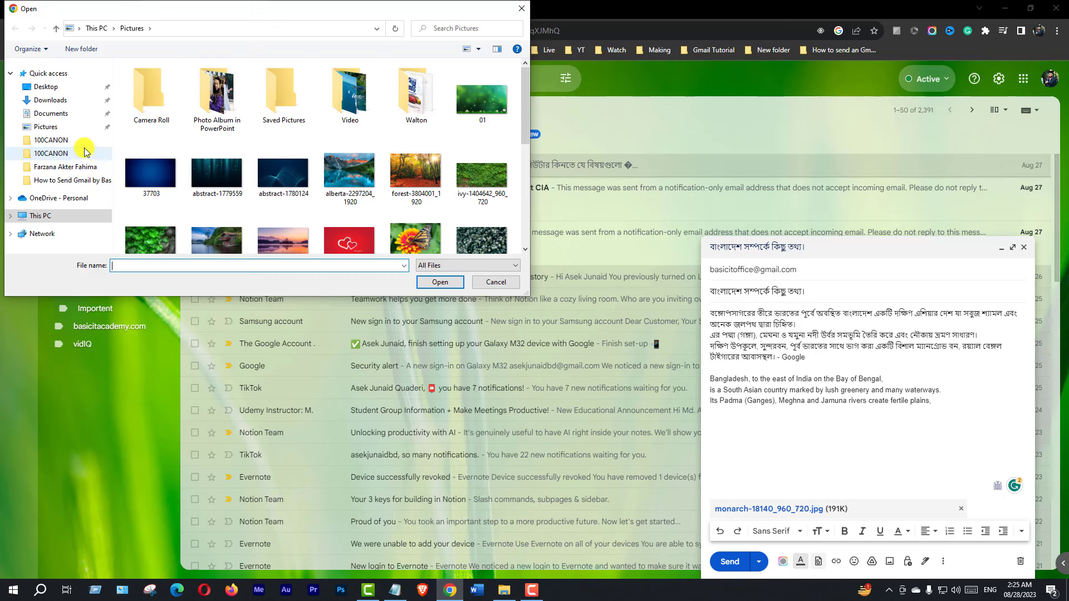
double_click(358, 92)
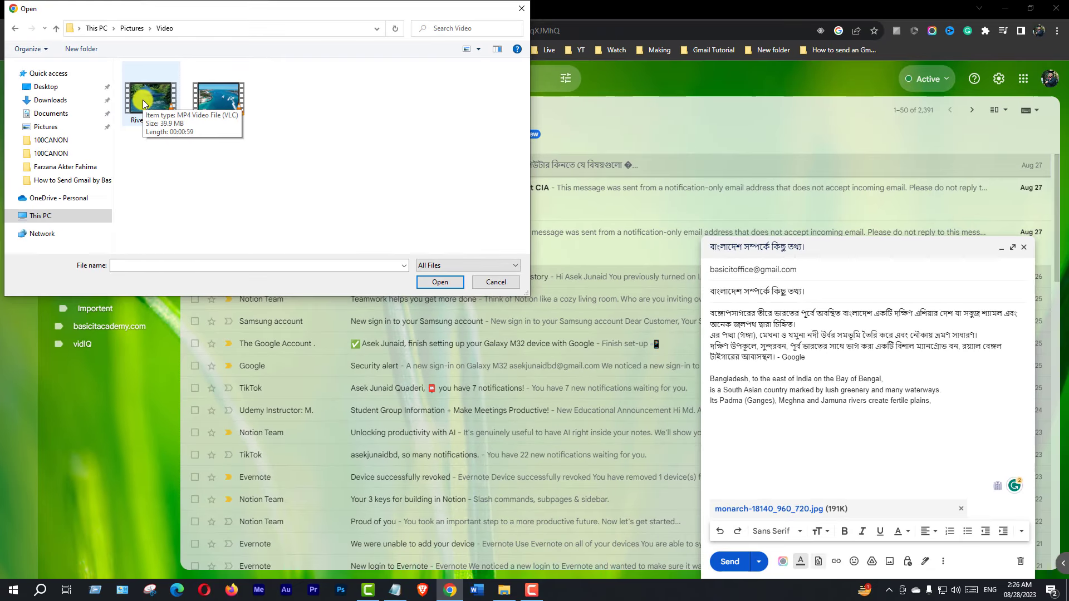
click(224, 99)
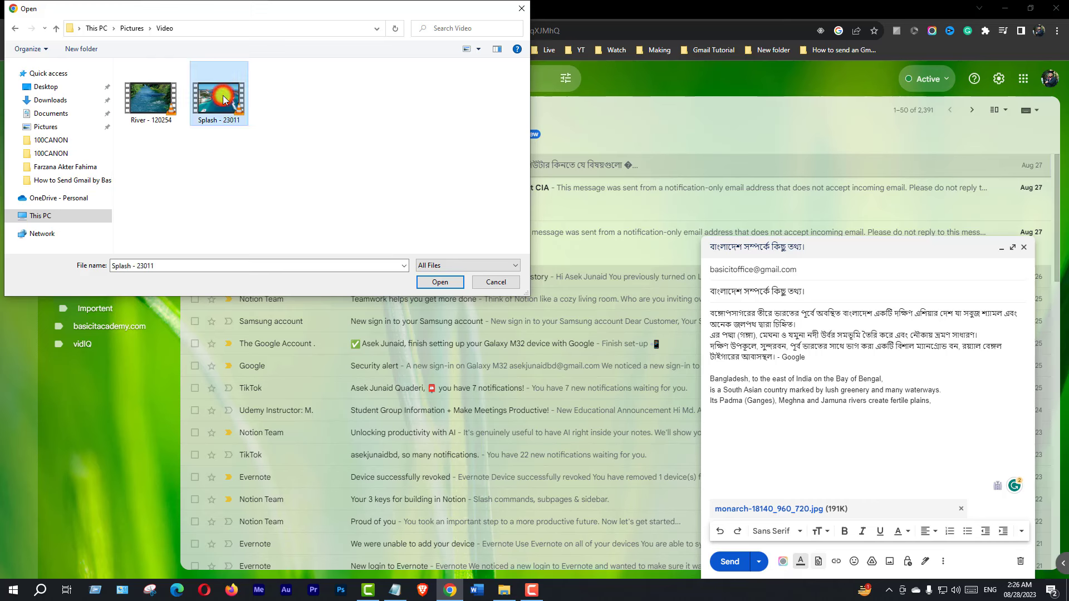
click(439, 283)
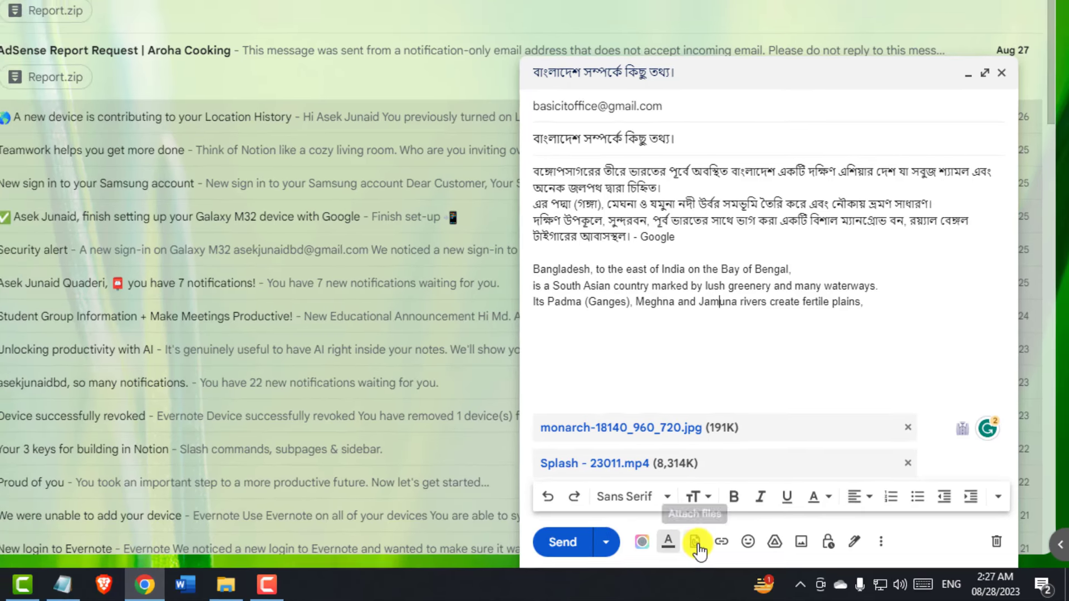
- Attach the Word file A B C D a.docx from Documents as the third attachment
click(684, 540)
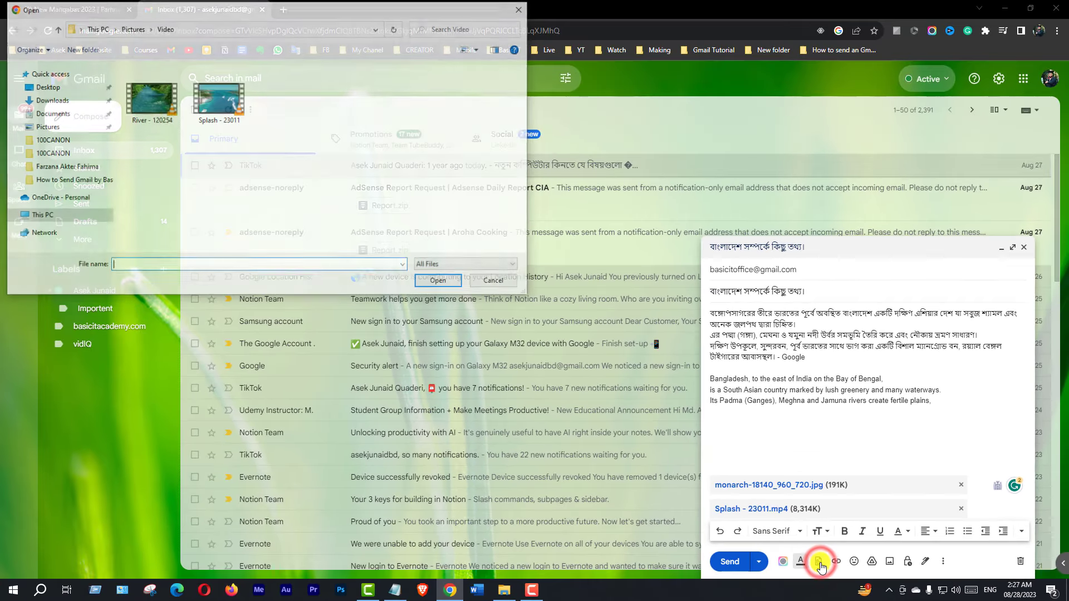
click(51, 114)
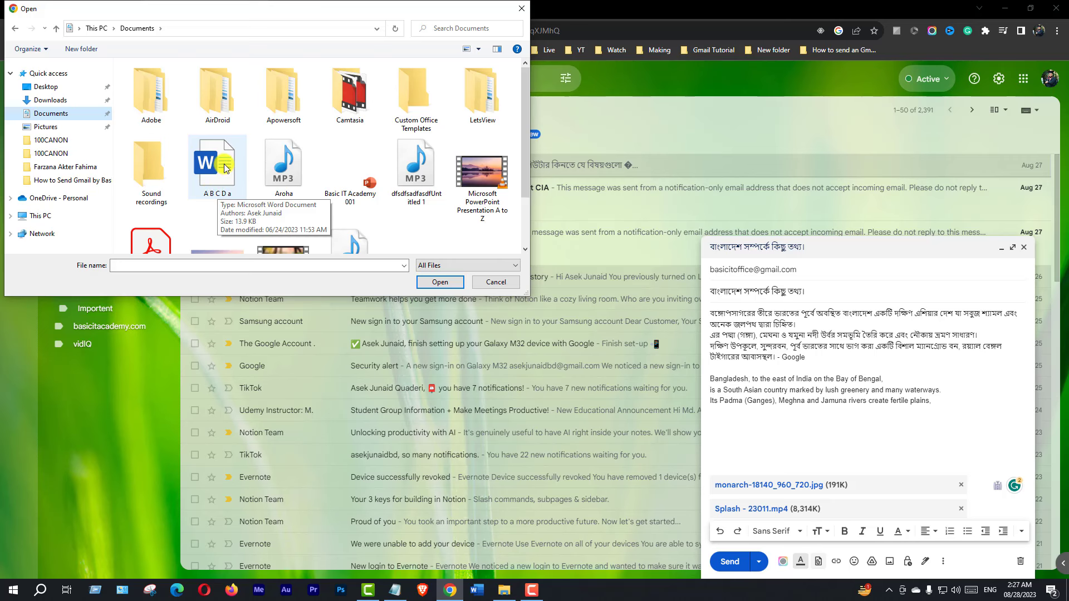
click(225, 168)
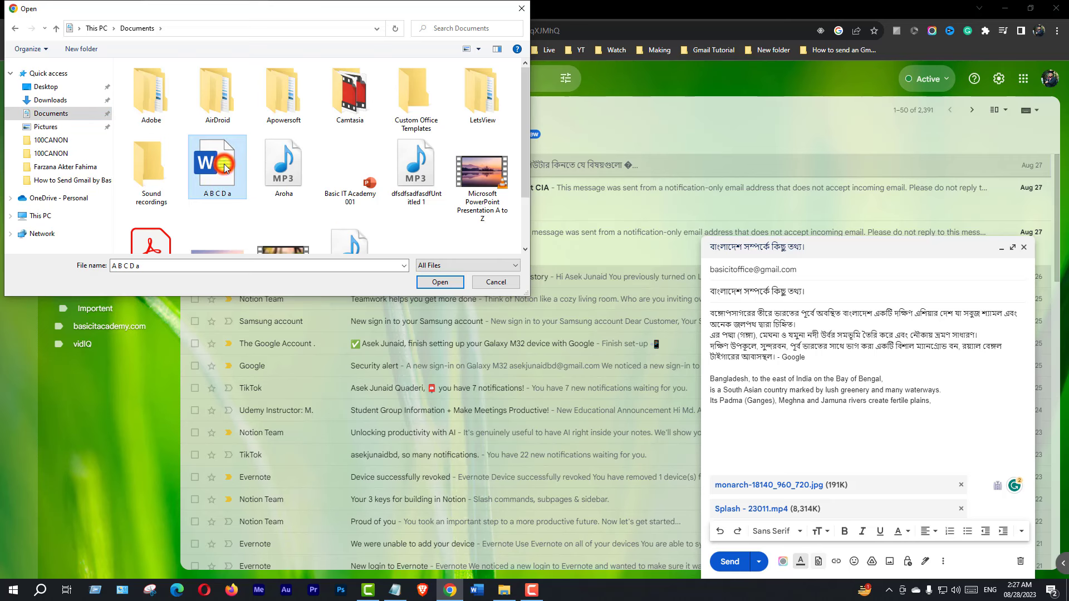
click(443, 282)
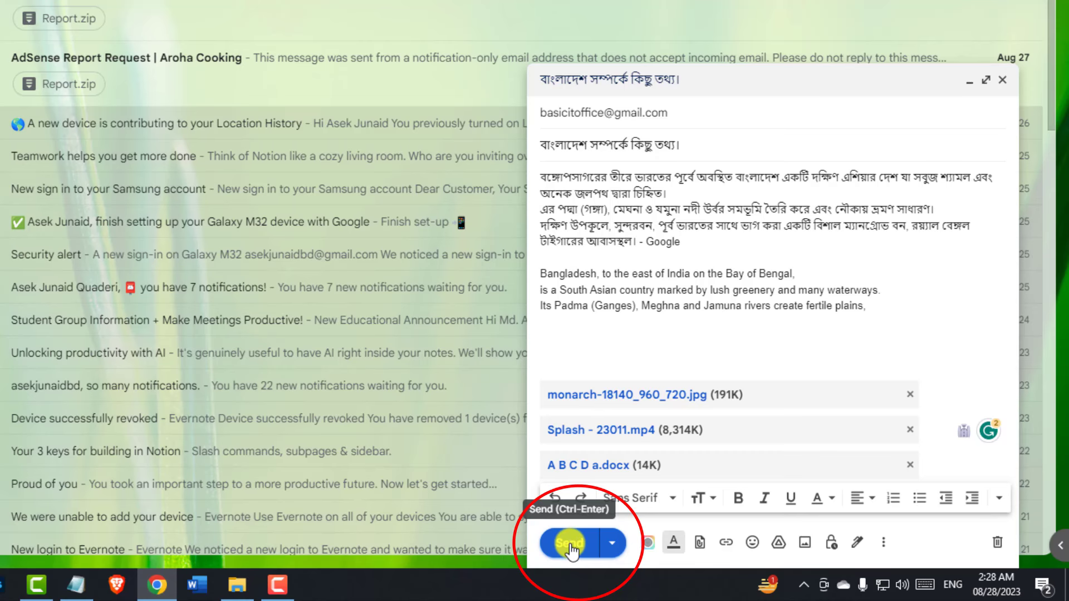
- Send the Bangla-subject message with its image, video and Word attachments
click(568, 544)
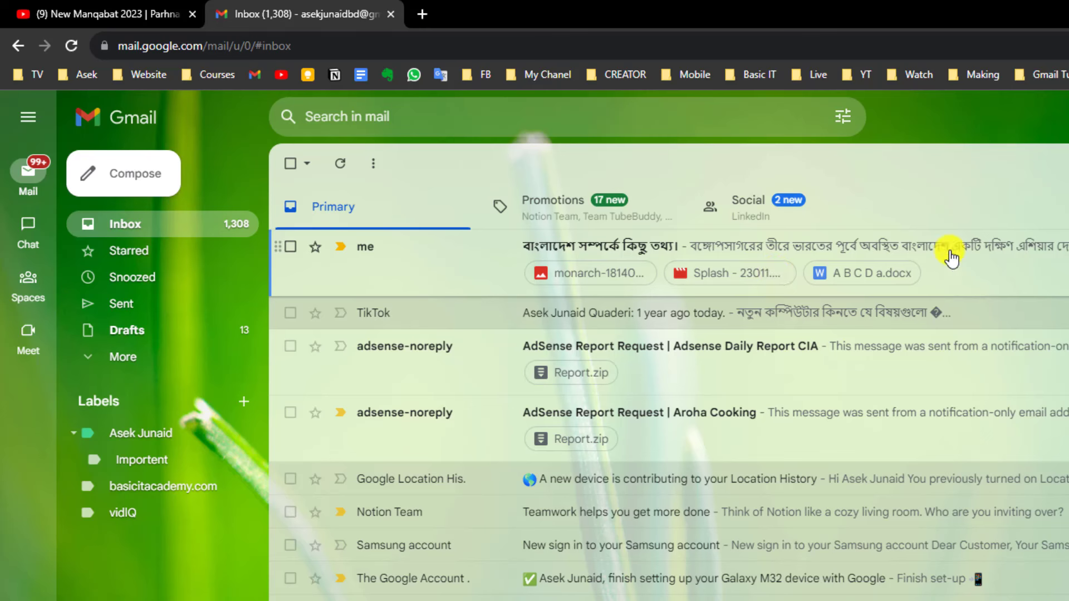
- Open the received message and download Splash - 23011.mp4, the butterfly image and A B C D a.docx
click(996, 265)
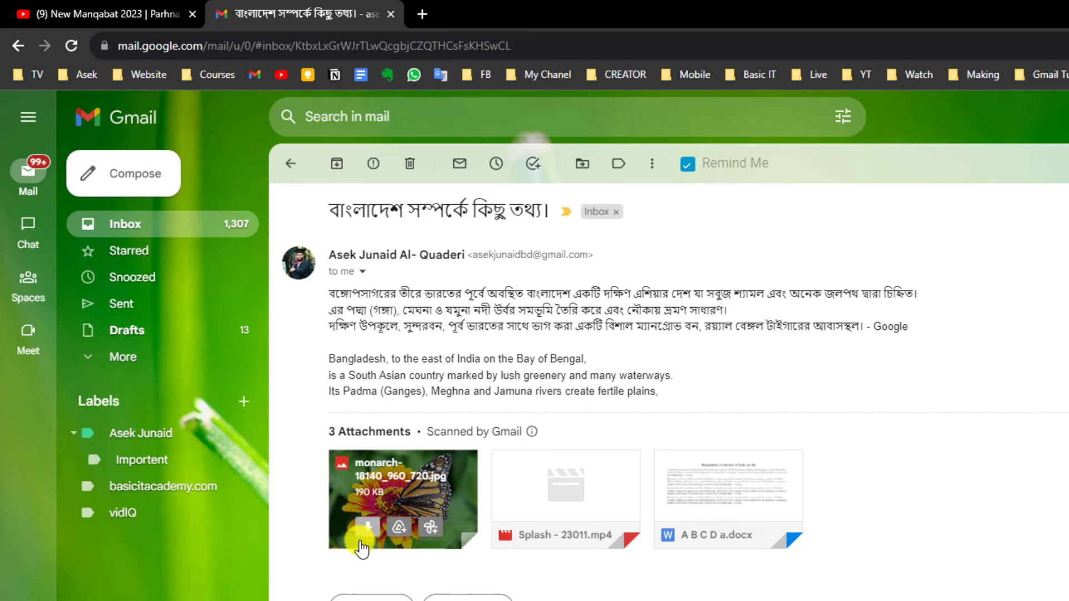
mouse_move(540, 525)
mouse_move(709, 529)
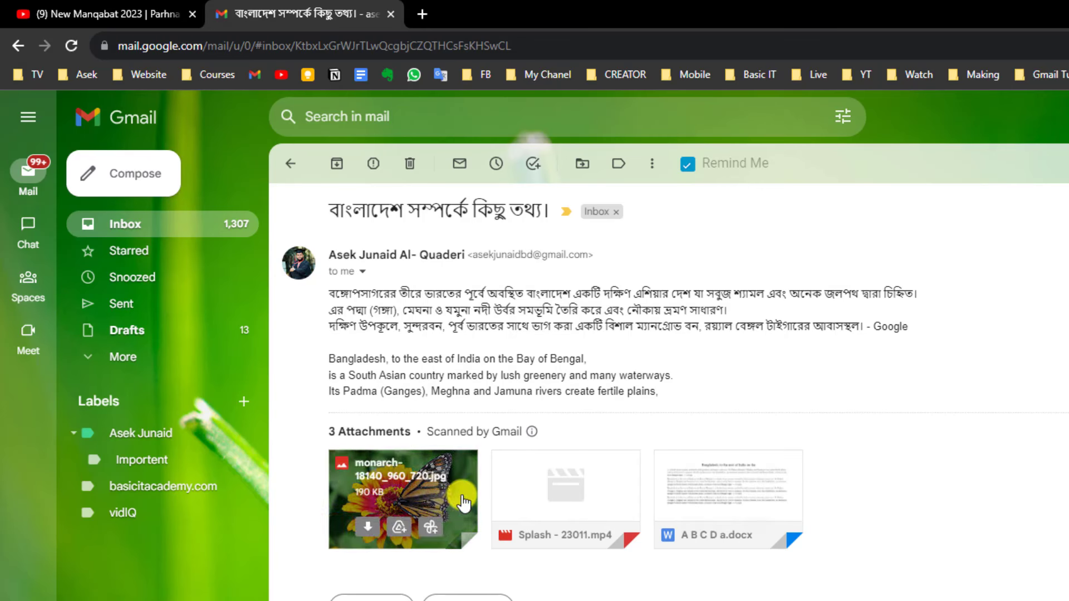
mouse_move(568, 506)
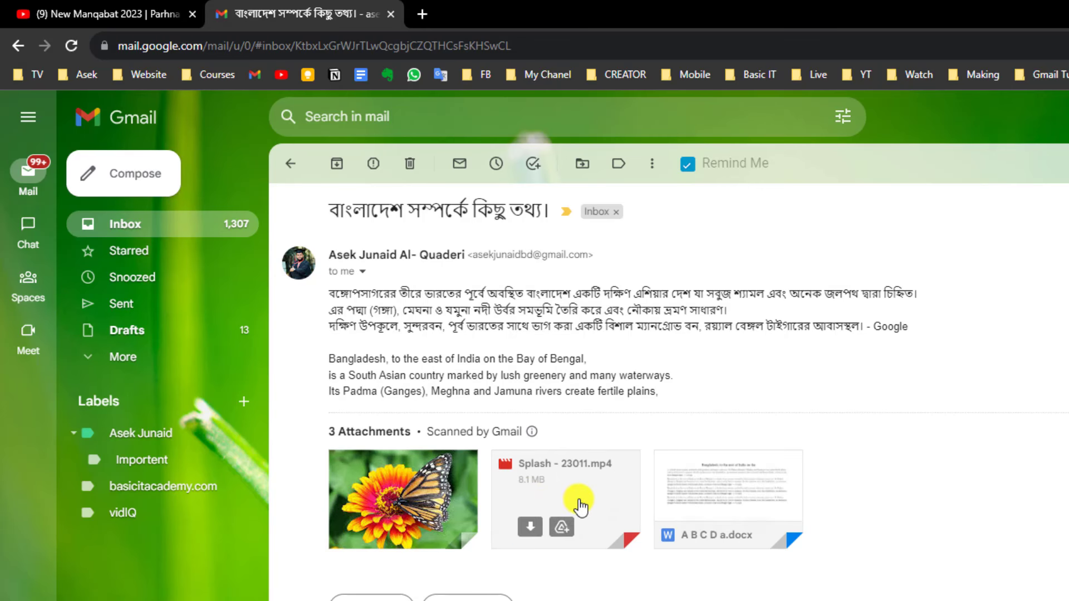
click(530, 531)
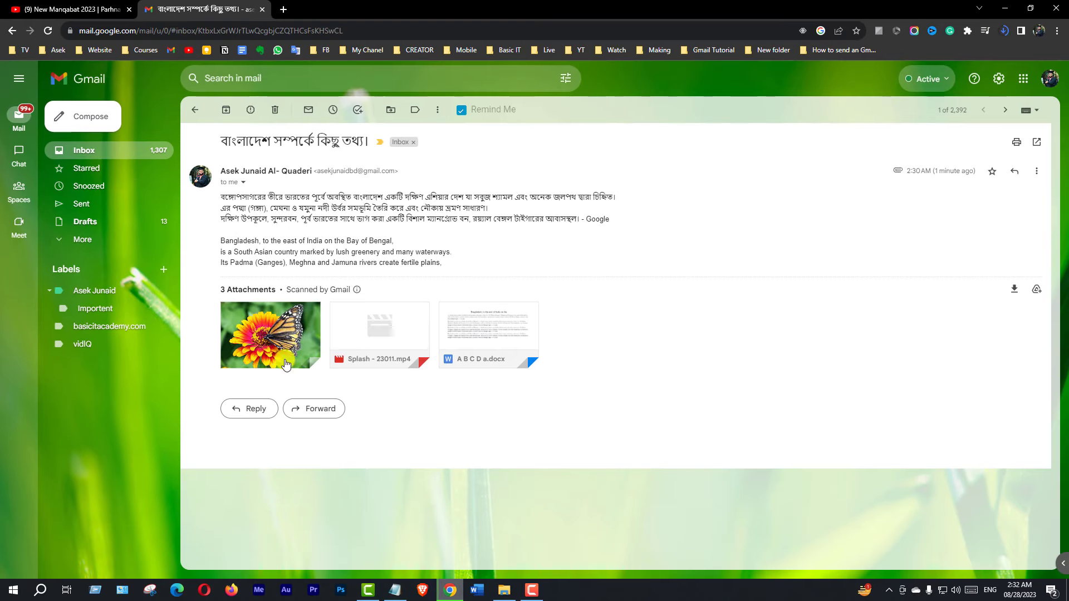
mouse_move(265, 328)
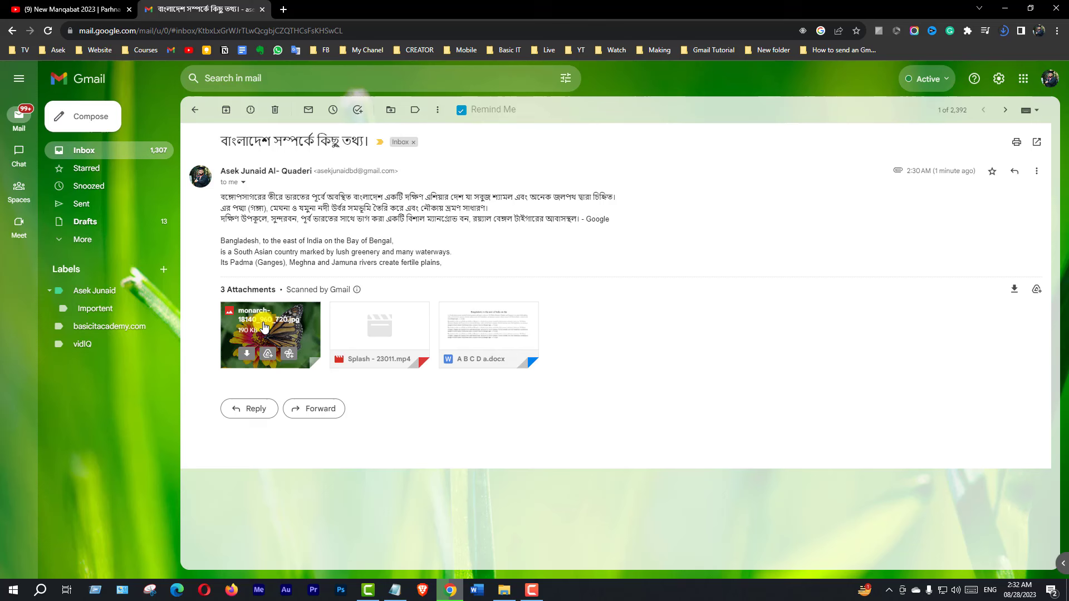
click(248, 356)
click(465, 354)
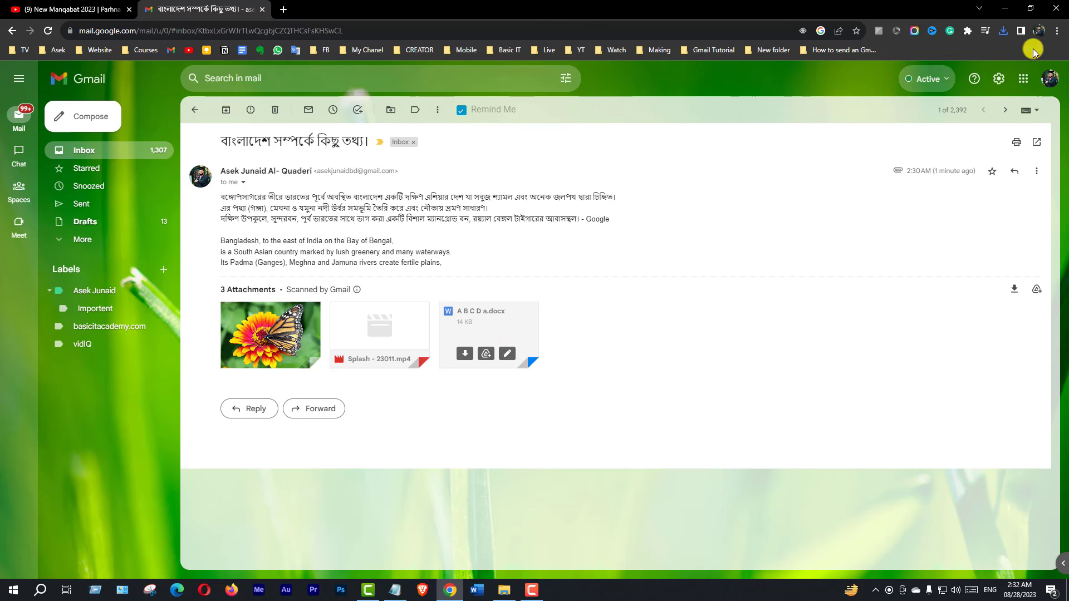
- Reveal the downloads in their folder and play Splash - 23011.mp4 in VLC
click(1004, 32)
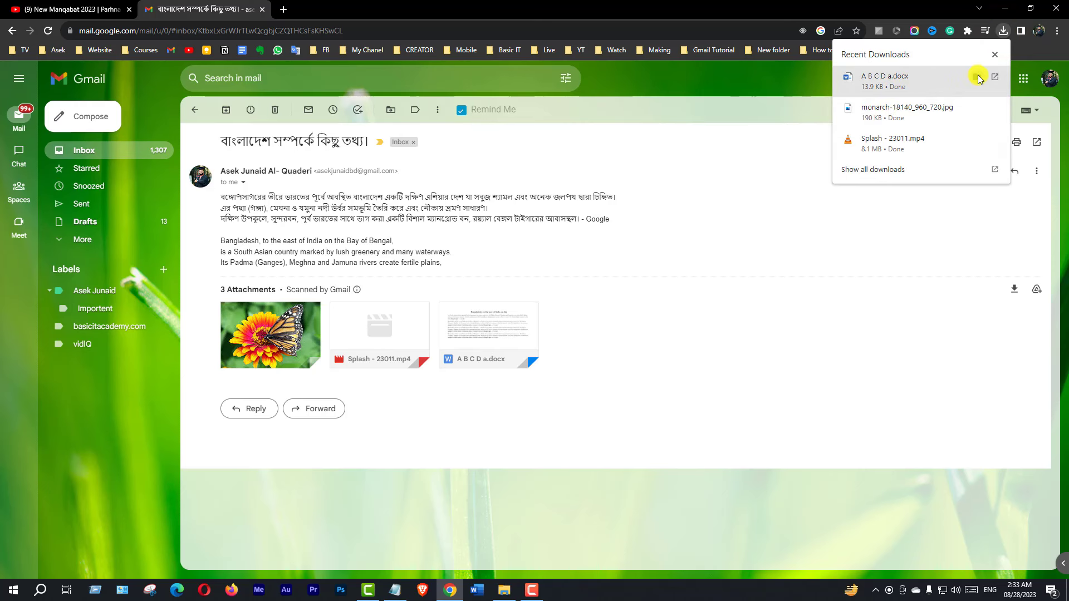
click(979, 76)
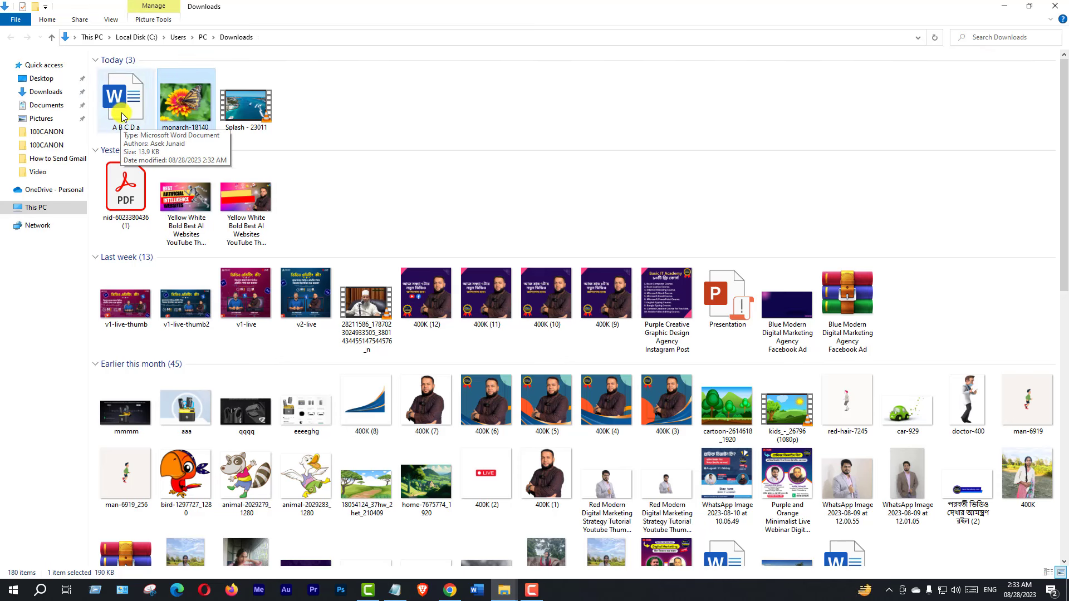
double_click(243, 108)
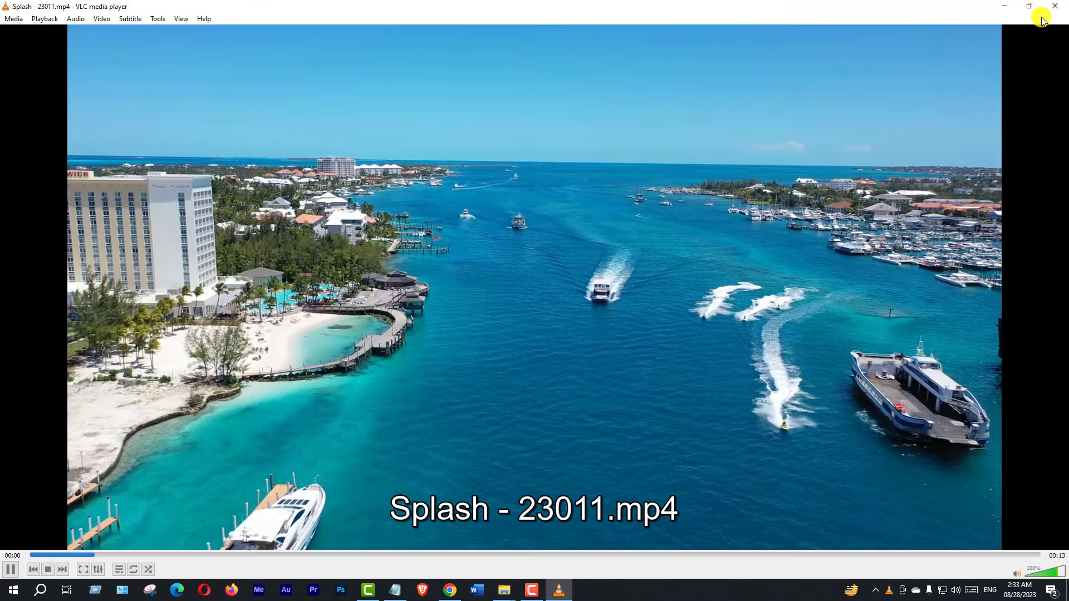